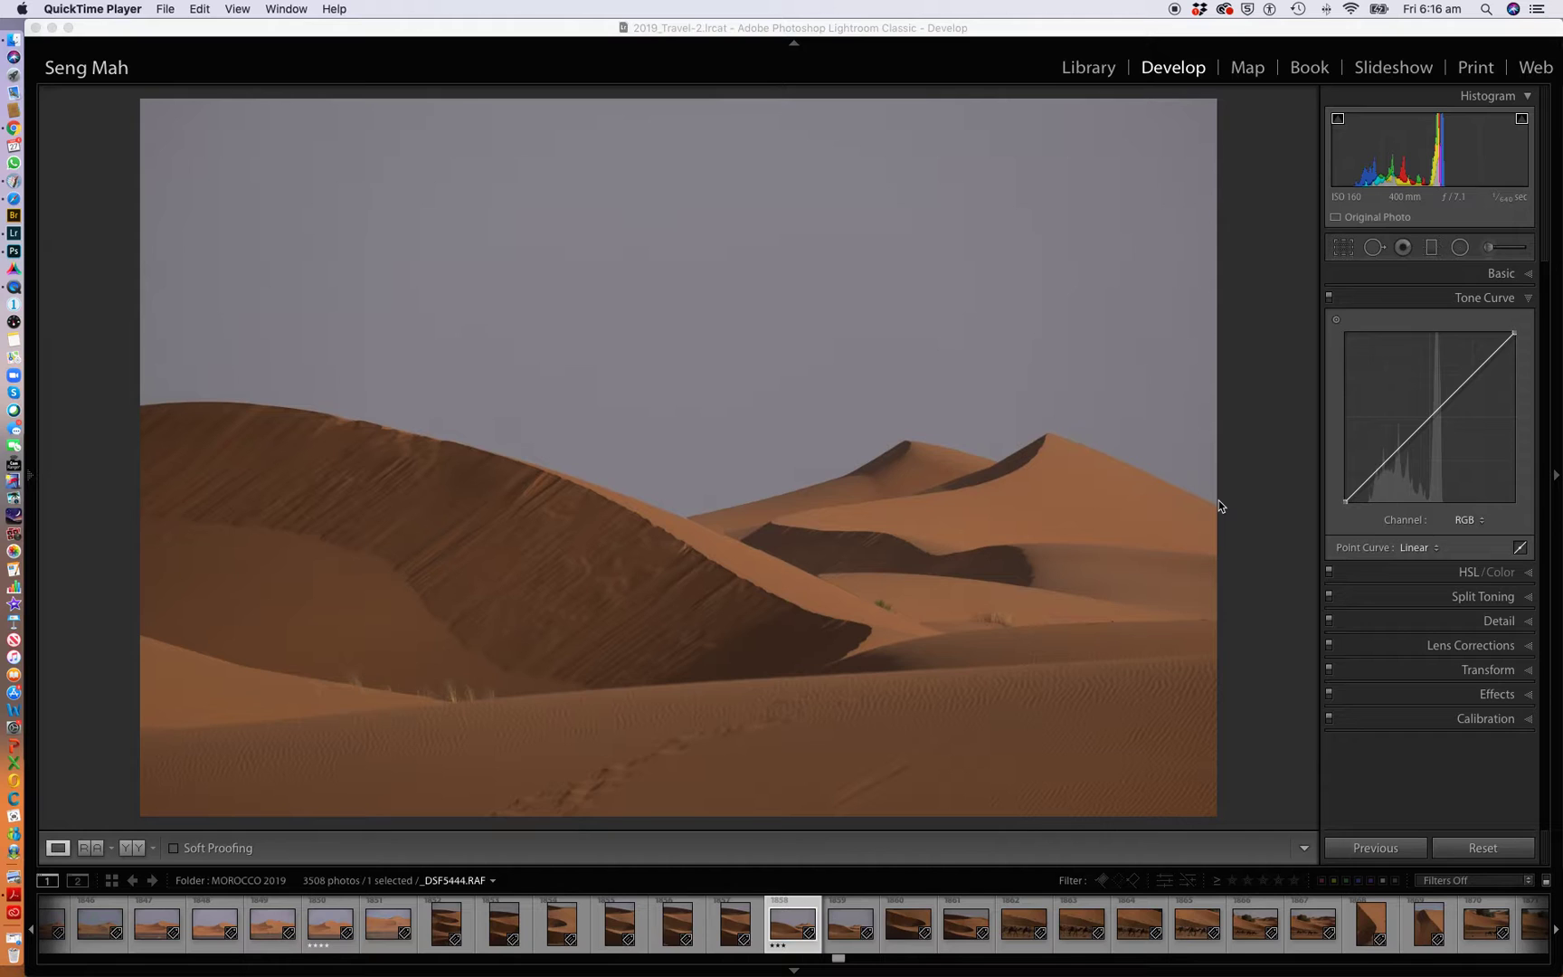
Crop the dune photo inward from its upper-left corner, keeping the original aspect ratio, to trim the sky and the left dune.
{"action": "left_click", "coordinate": [1343, 247]}
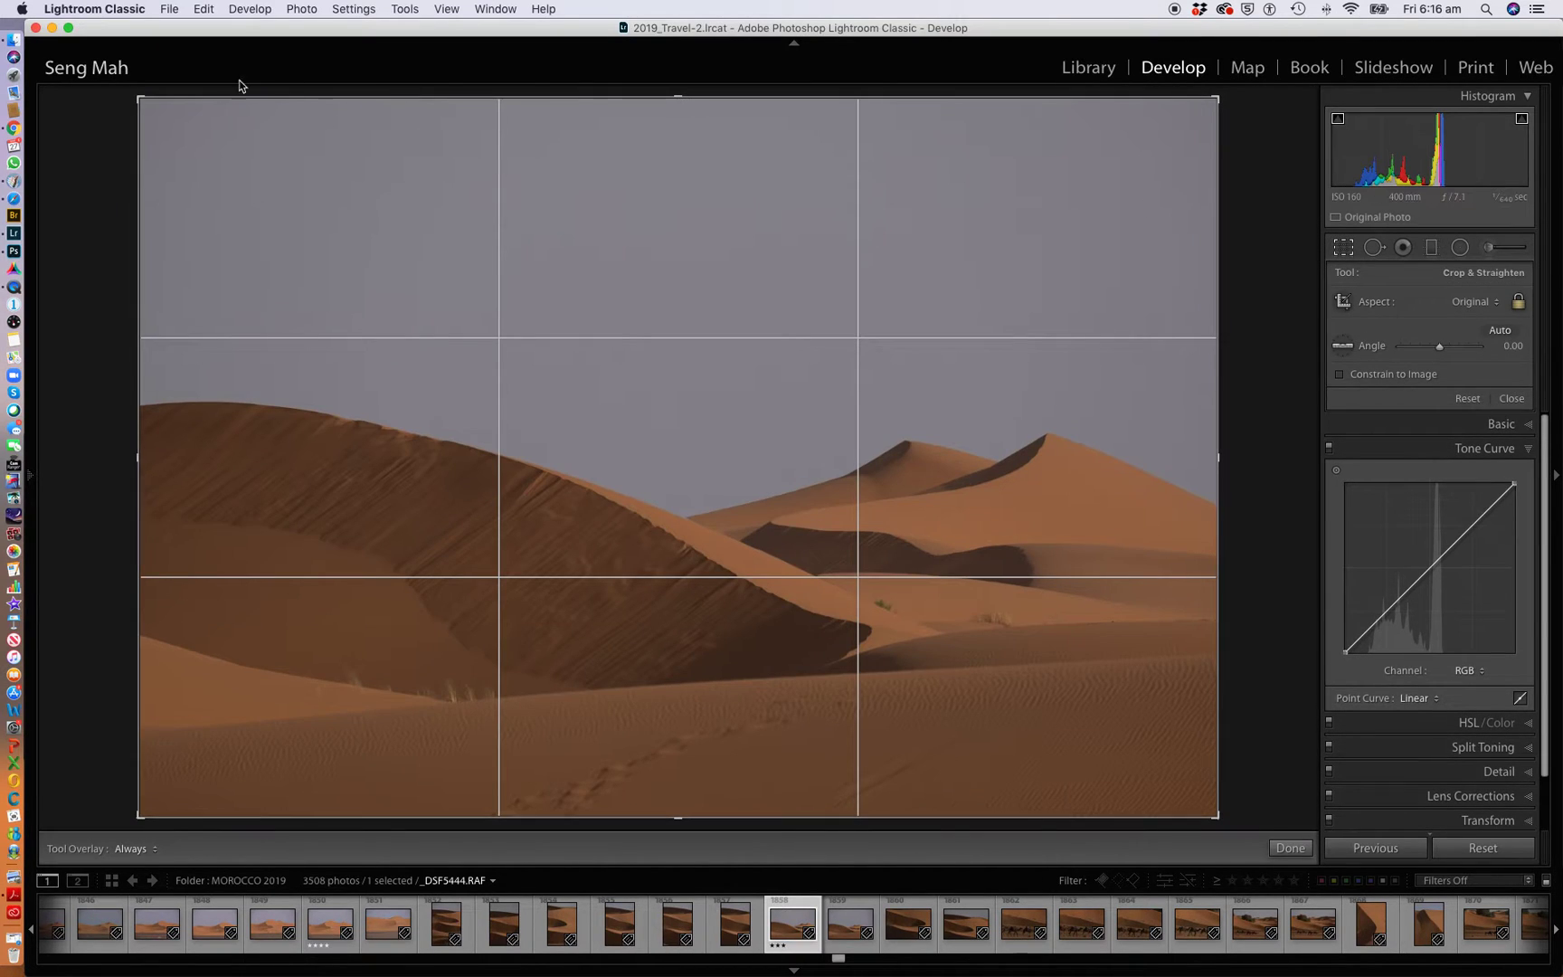
{"action": "left_click_drag", "start_coordinate": [138, 97], "coordinate": [216, 127]}
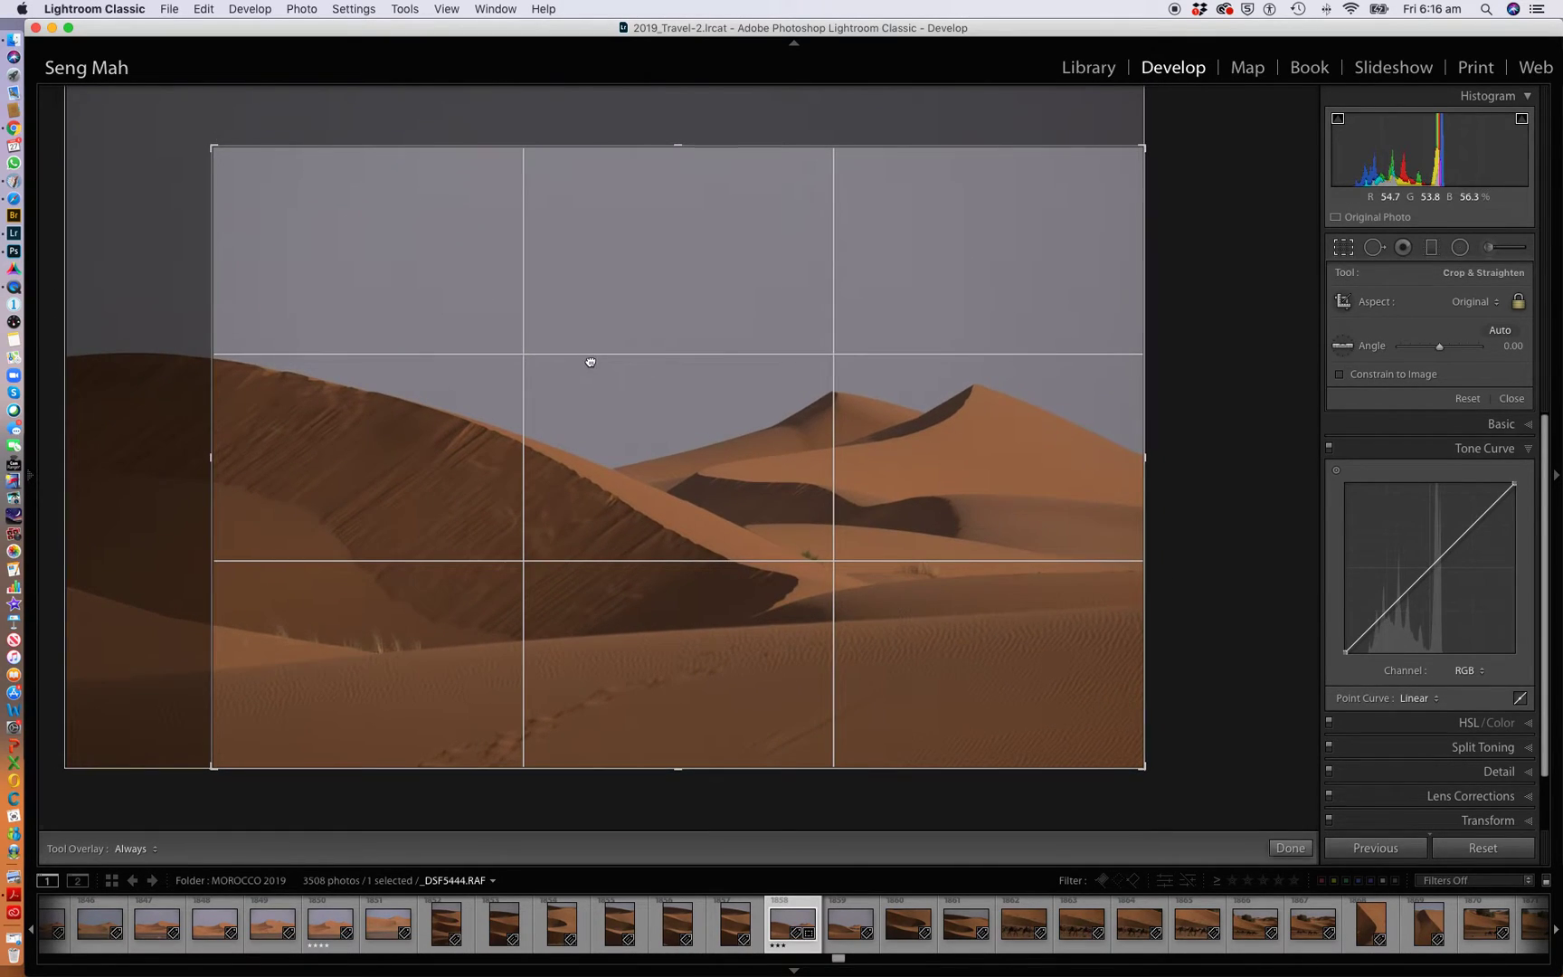
{"action": "key", "text": "Return"}
Set the photo's Contrast to +40, Whites to +50 and white balance temperature to 5,720.
{"action": "left_click", "coordinate": [1497, 274]}
{"action": "left_click_drag", "start_coordinate": [1438, 449], "coordinate": [1452, 452]}
{"action": "left_click_drag", "start_coordinate": [1438, 504], "coordinate": [1455, 507]}
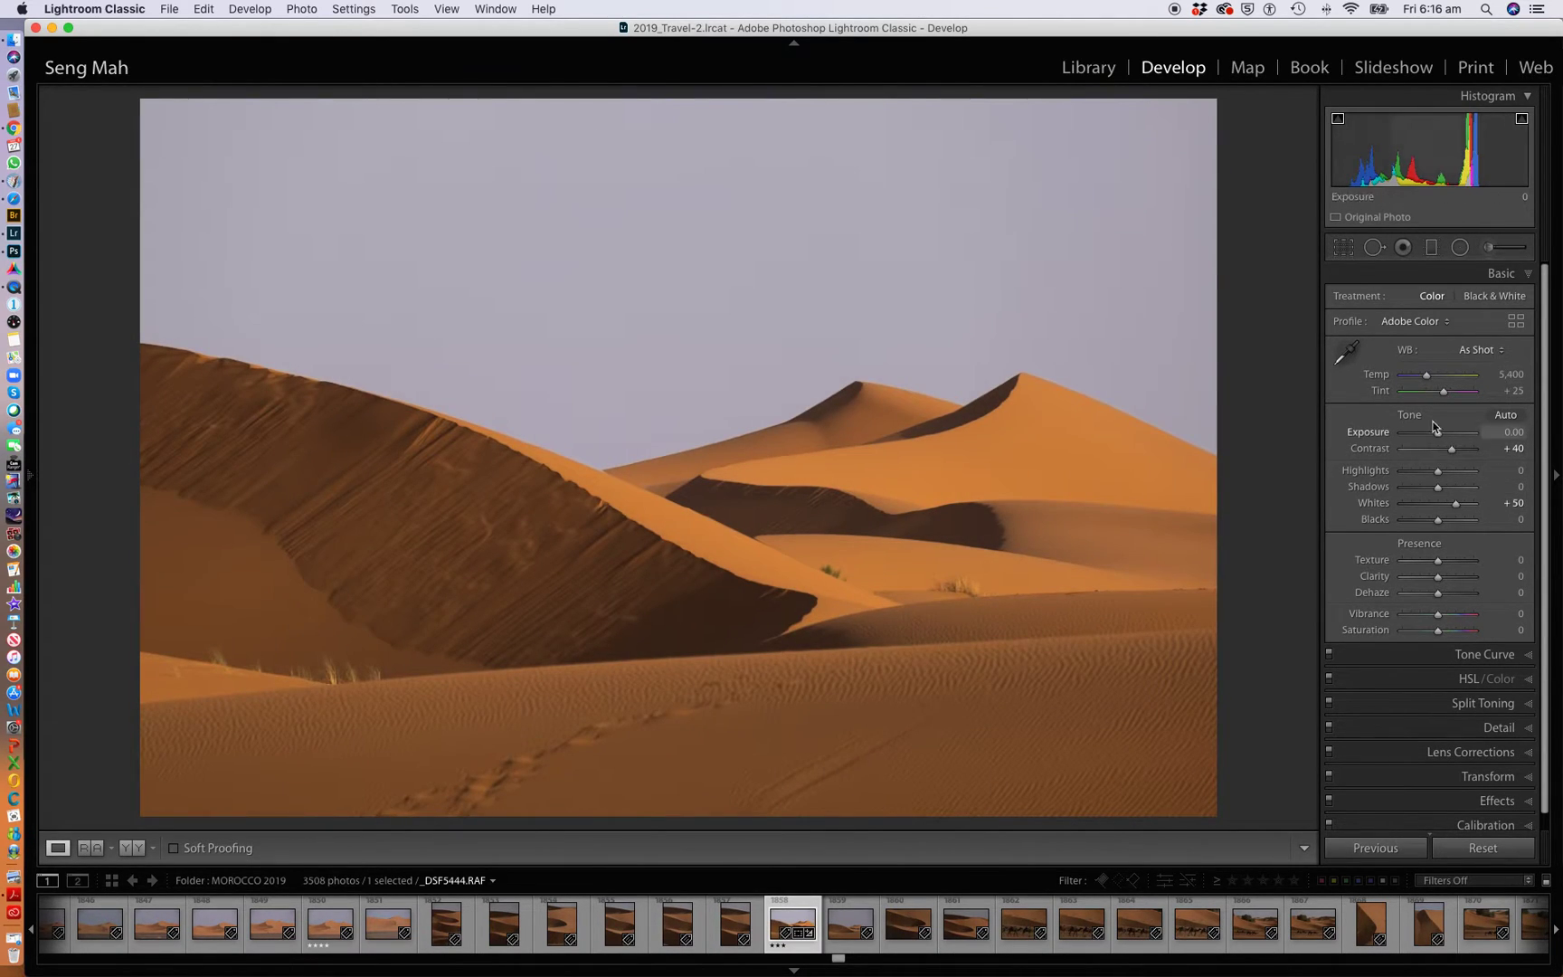
{"action": "left_click_drag", "start_coordinate": [1428, 382], "coordinate": [1433, 384]}
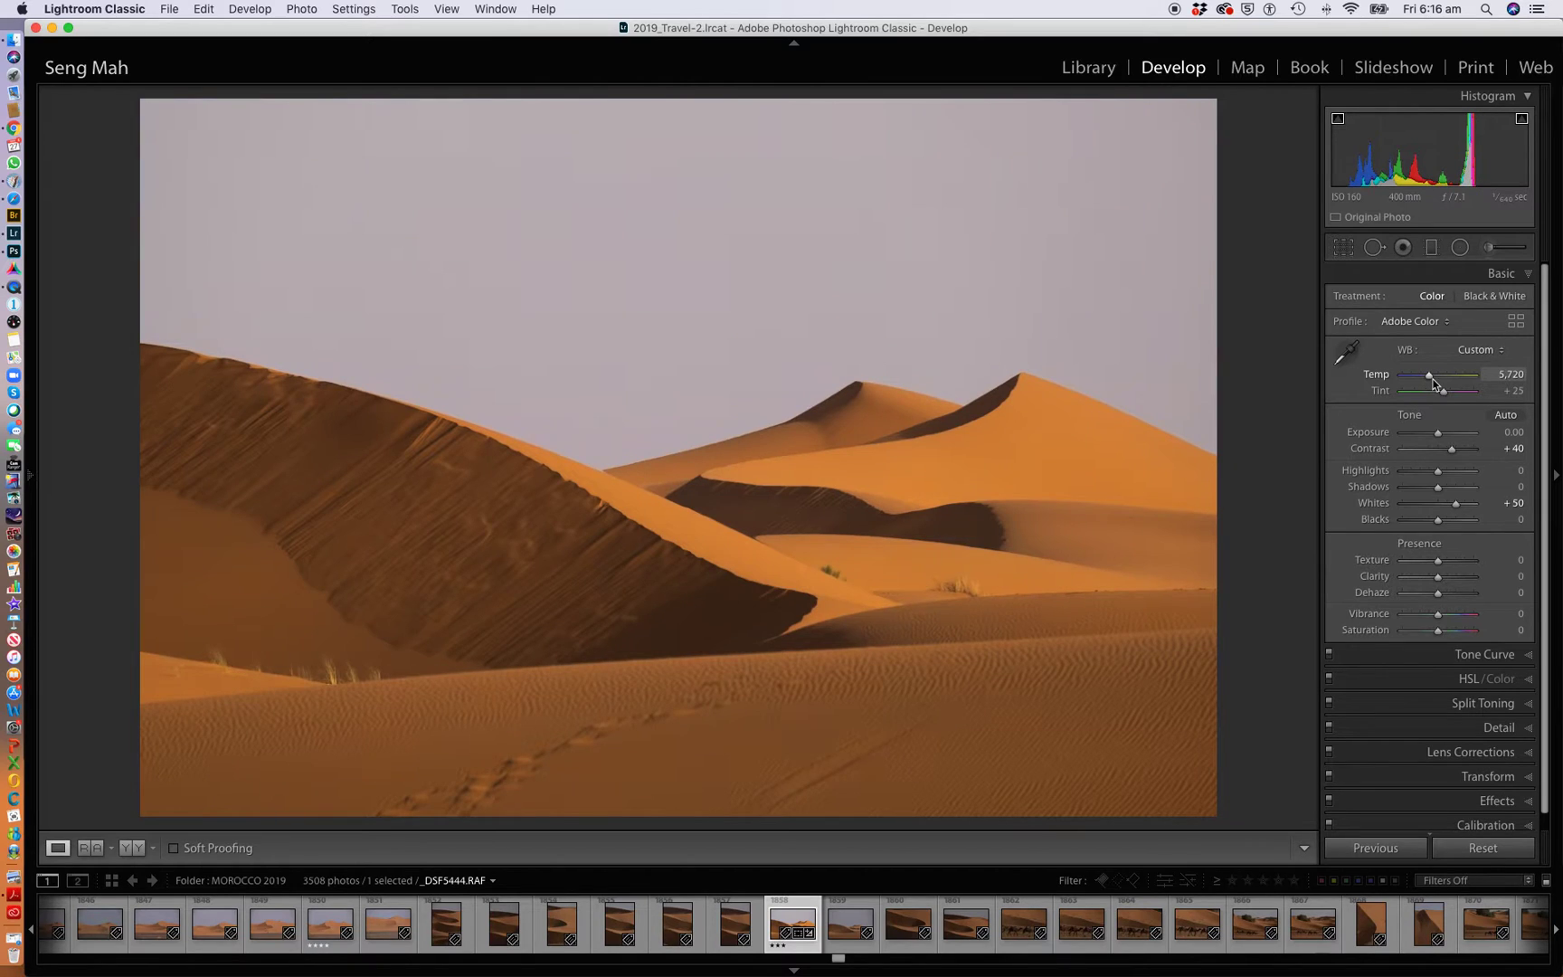
Set Shadows to -1, Texture to +20 and Clarity to +3, and fine-tune Whites to +53.
{"action": "left_click_drag", "start_coordinate": [1439, 488], "coordinate": [1447, 493]}
{"action": "left_click_drag", "start_coordinate": [1438, 561], "coordinate": [1442, 576]}
{"action": "left_click_drag", "start_coordinate": [1453, 490], "coordinate": [1446, 489]}
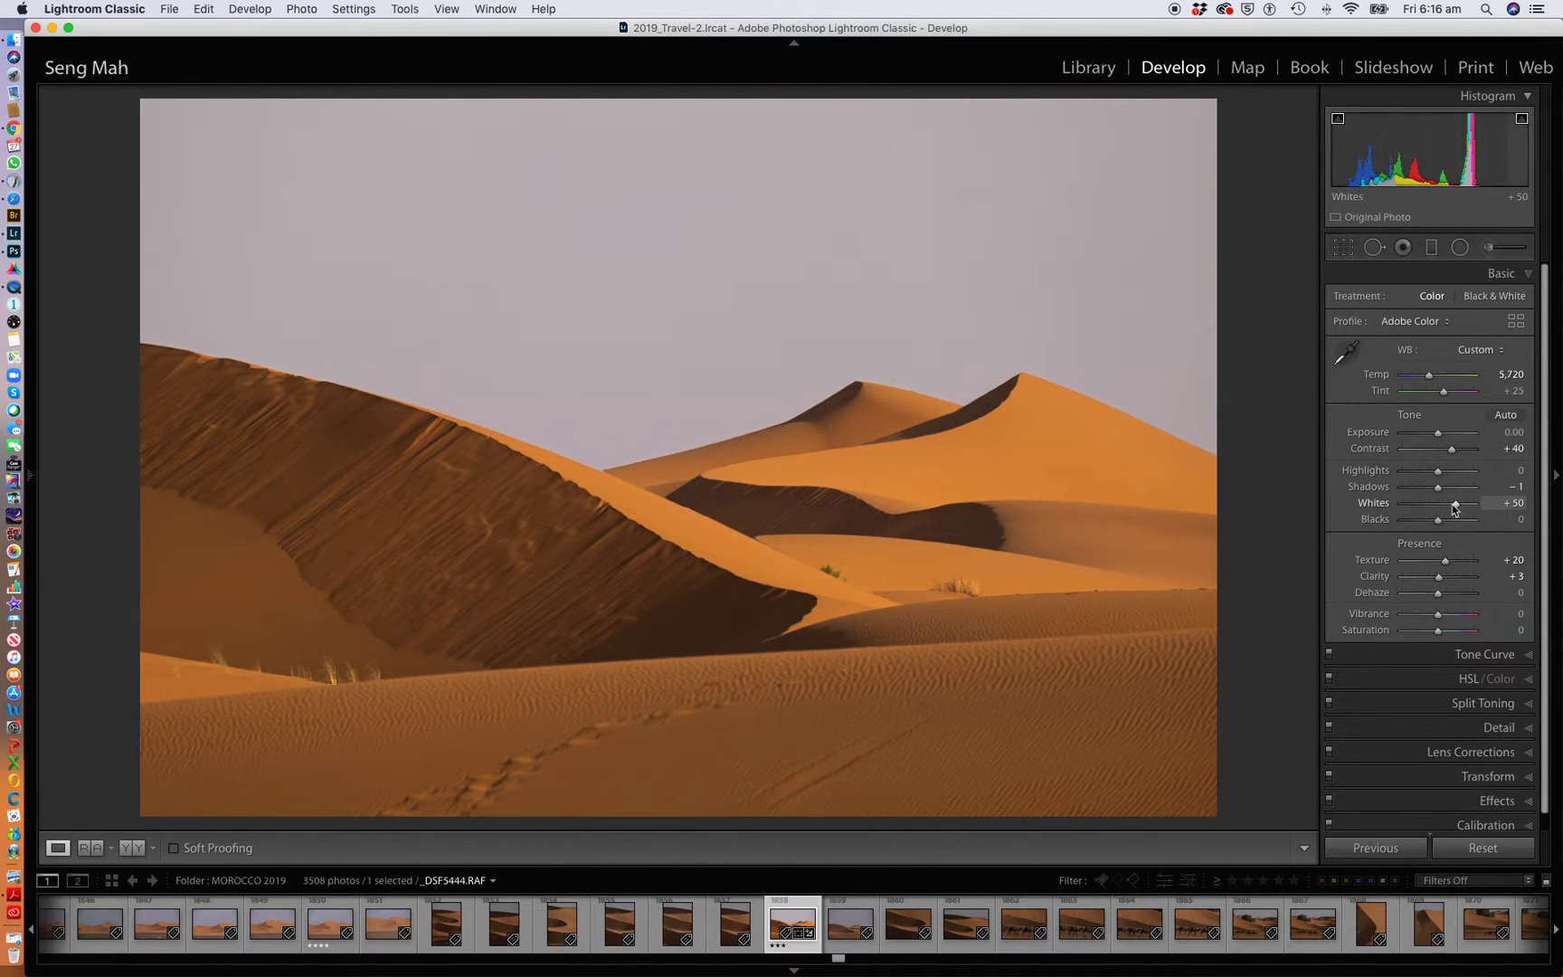
Lift the RGB tone curve with a highlight point at about 69.8 / 73.7 % and a shadow point at about 28.2 / 30.2 %.
{"action": "left_click", "coordinate": [1474, 654]}
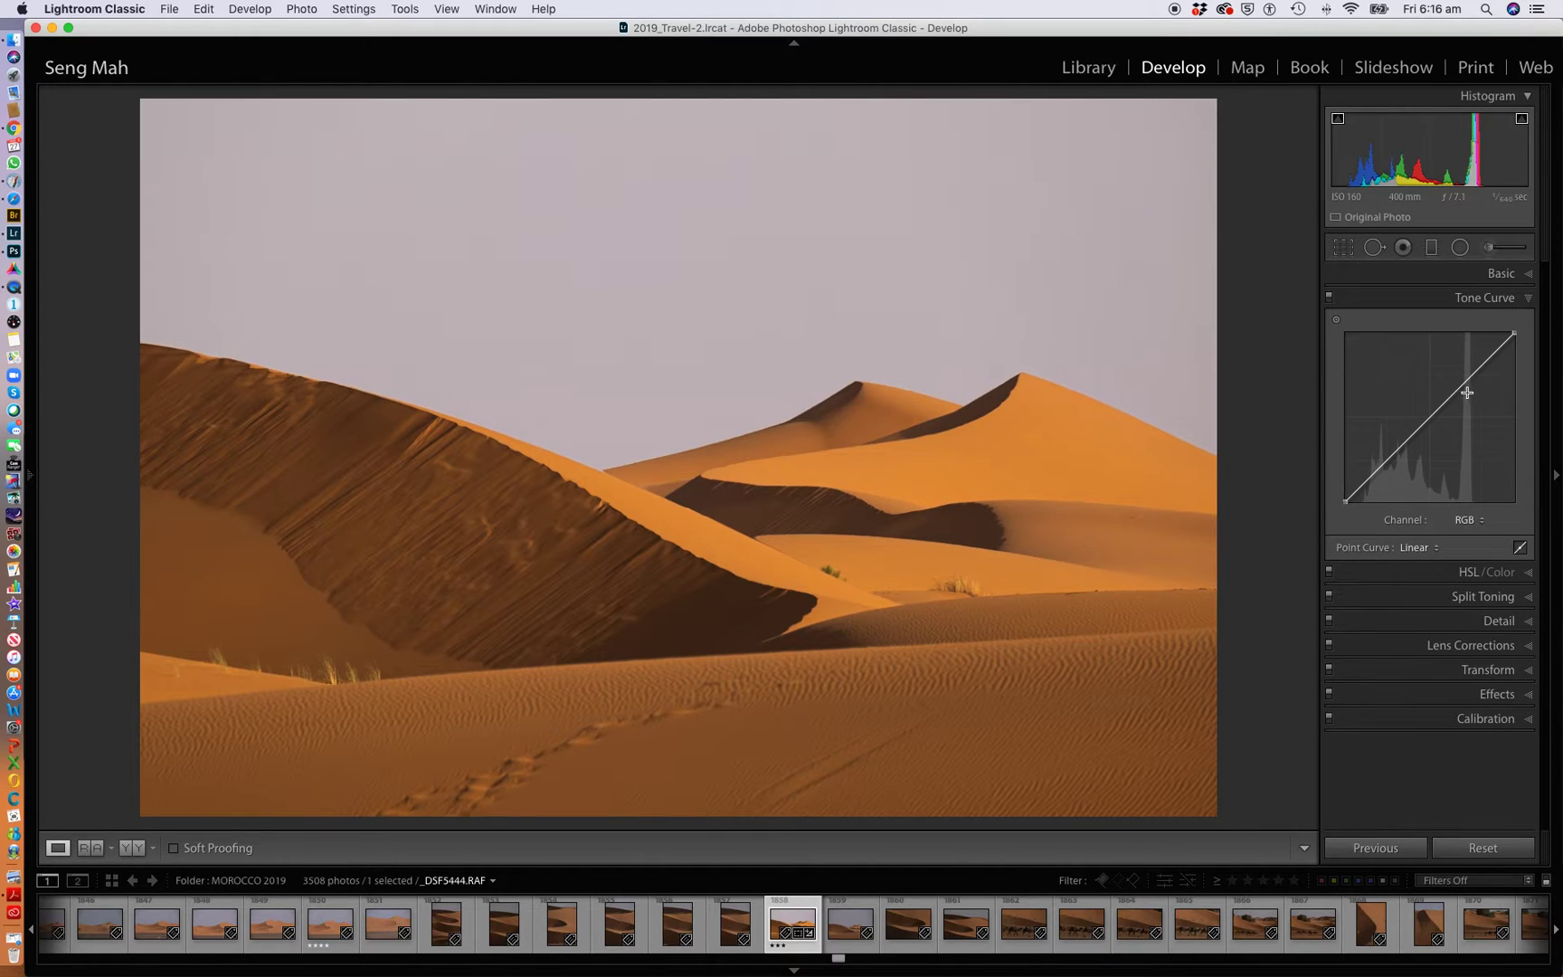
{"action": "left_click_drag", "start_coordinate": [1465, 382], "coordinate": [1466, 380]}
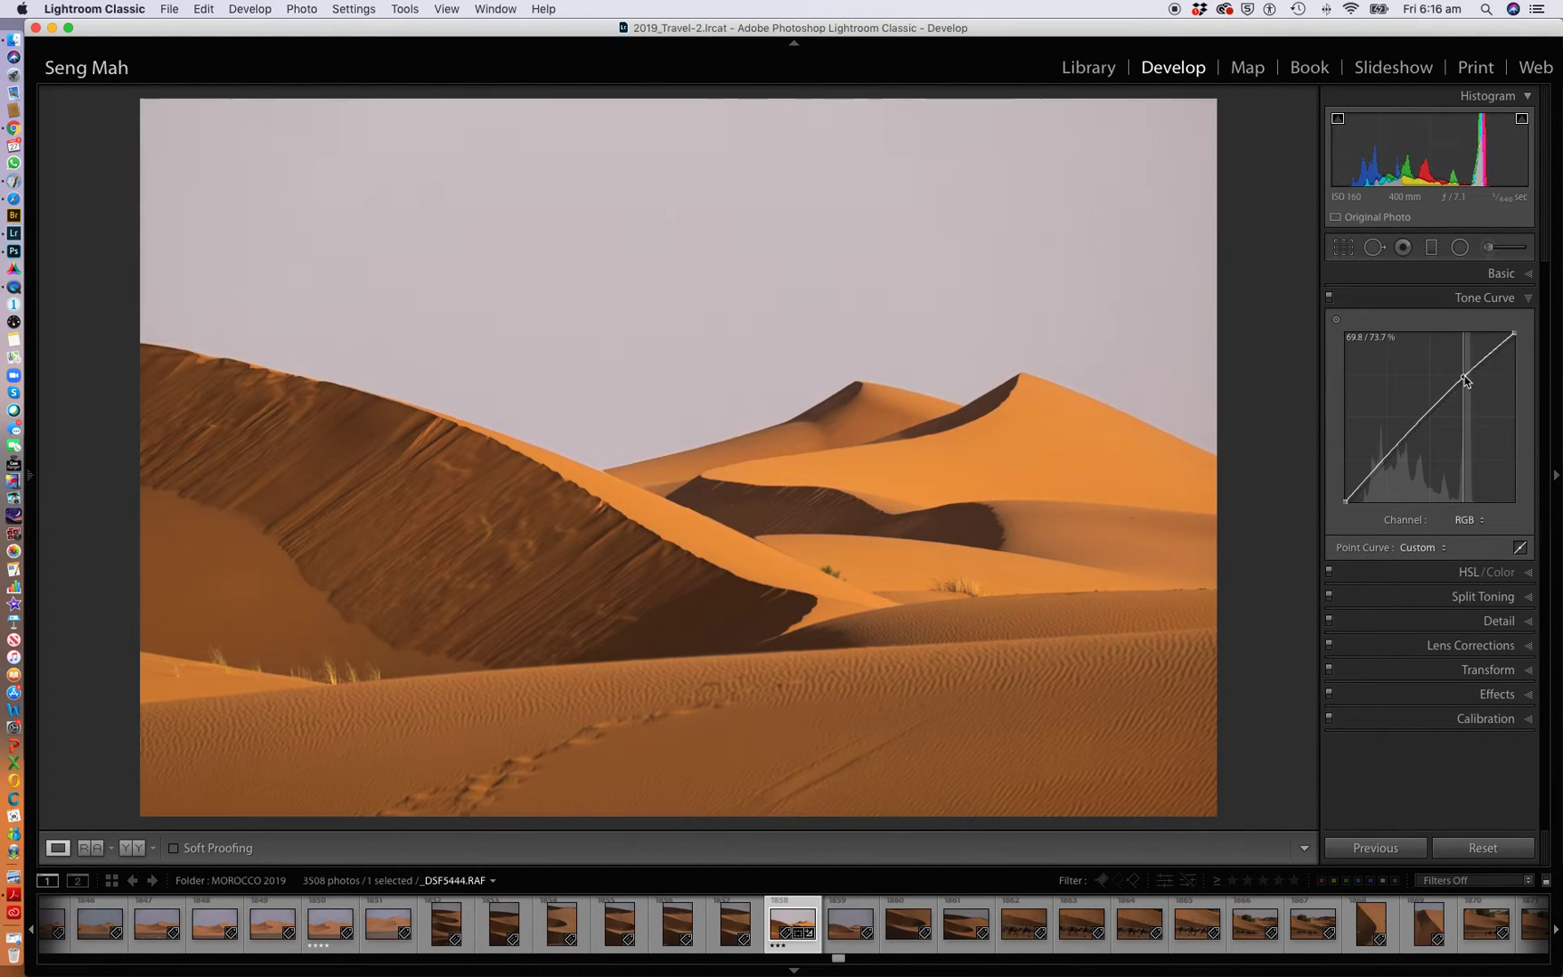
{"action": "left_click", "coordinate": [1393, 453]}
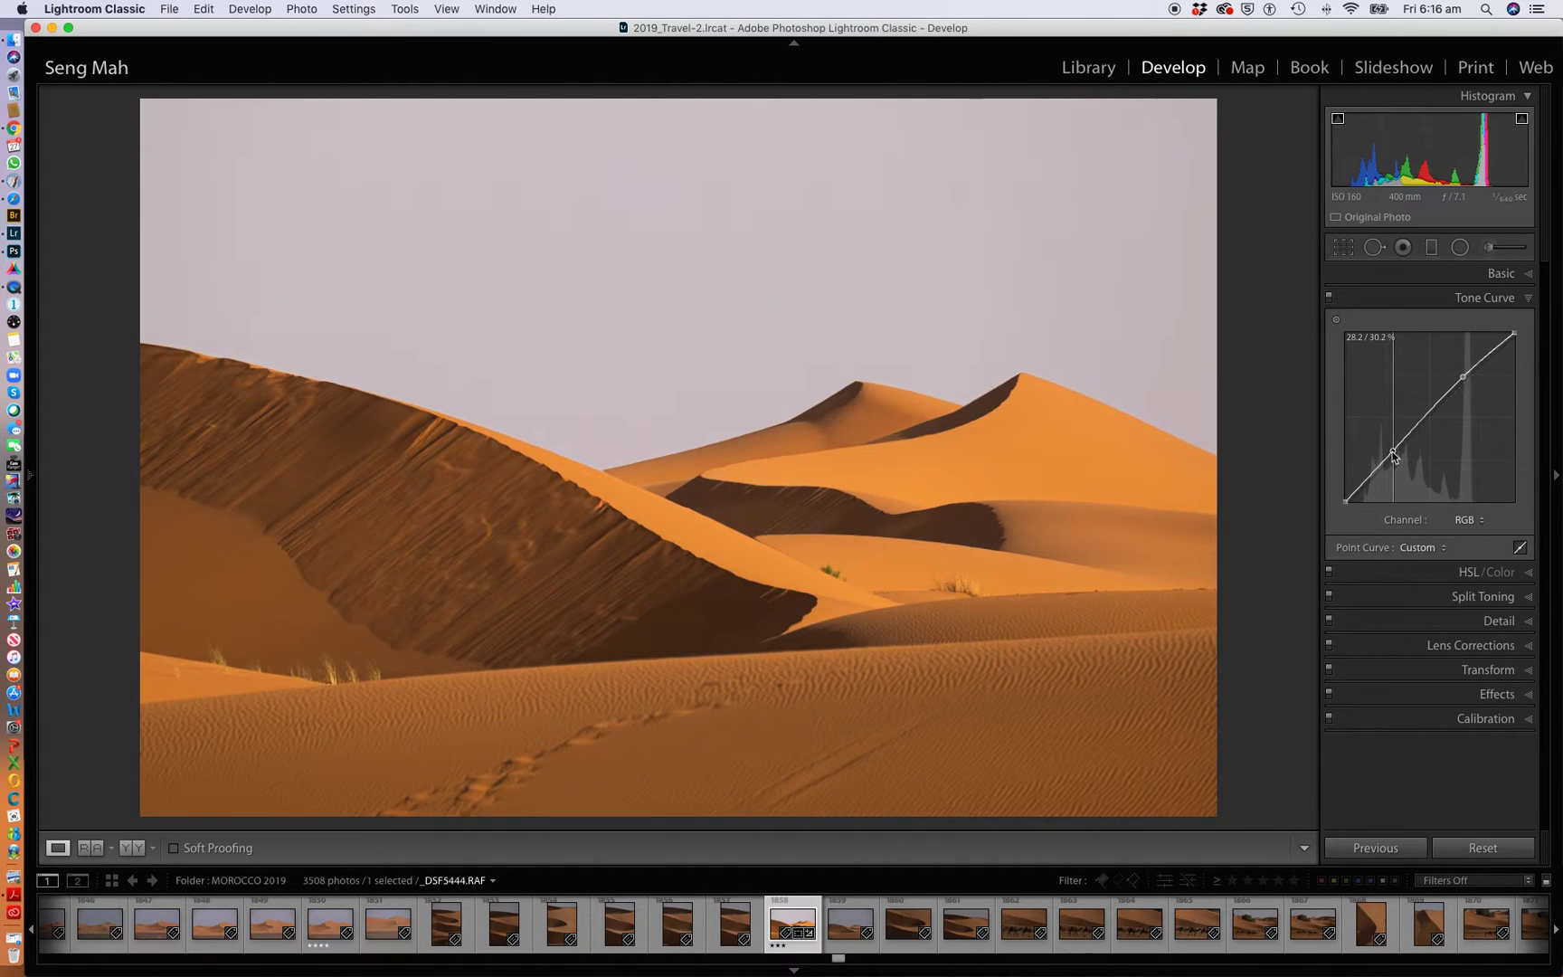
Brighten the sky and sand with HSL luminance: Red +79, Orange +17, Yellow +16, and Aqua, Blue and Magenta +100.
{"action": "left_click", "coordinate": [1462, 573]}
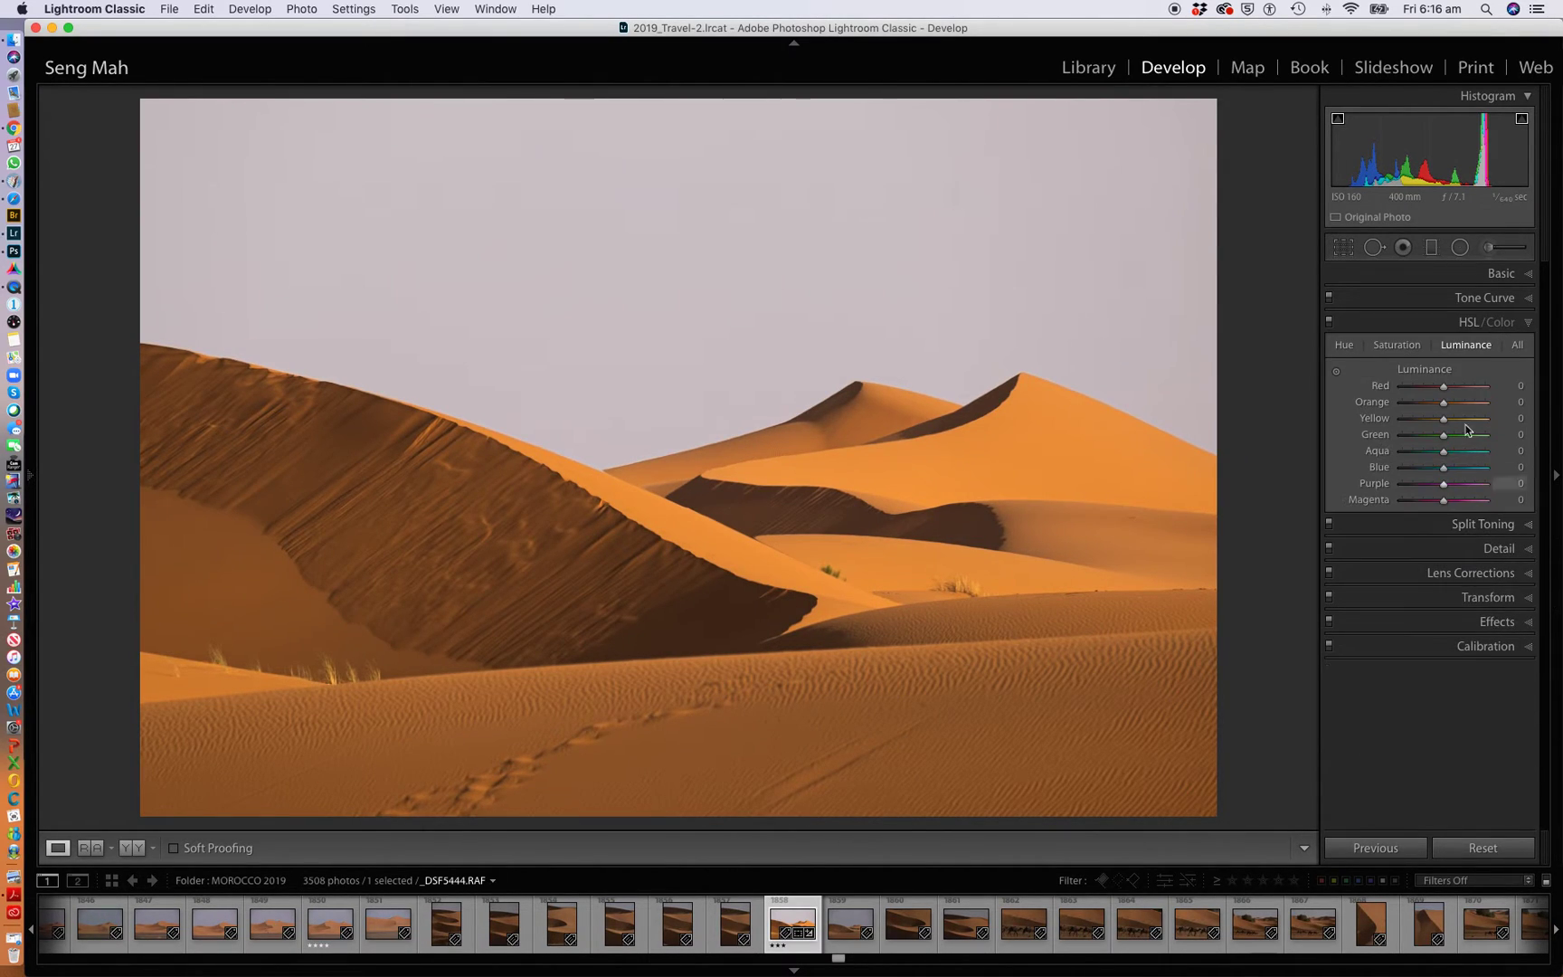
{"action": "left_click", "coordinate": [1413, 349]}
{"action": "left_click_drag", "start_coordinate": [1411, 470], "coordinate": [1488, 451]}
{"action": "left_click", "coordinate": [1465, 345]}
{"action": "left_click", "coordinate": [1337, 371]}
{"action": "left_click_drag", "start_coordinate": [570, 226], "coordinate": [570, 149]}
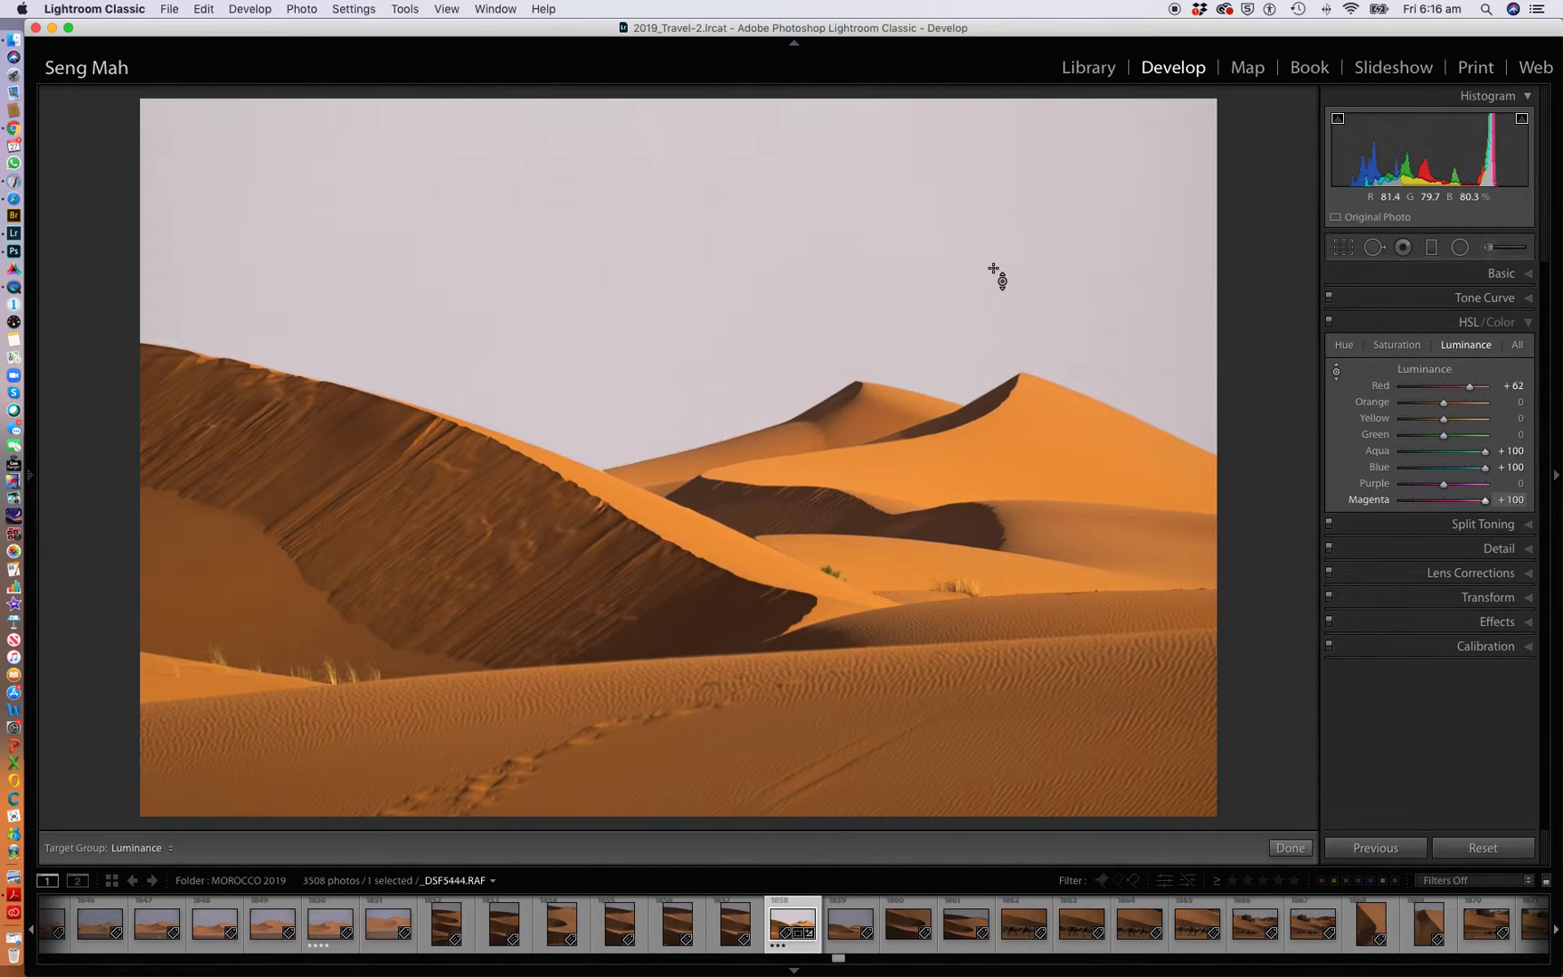
{"action": "left_click_drag", "start_coordinate": [1467, 391], "coordinate": [1450, 422]}
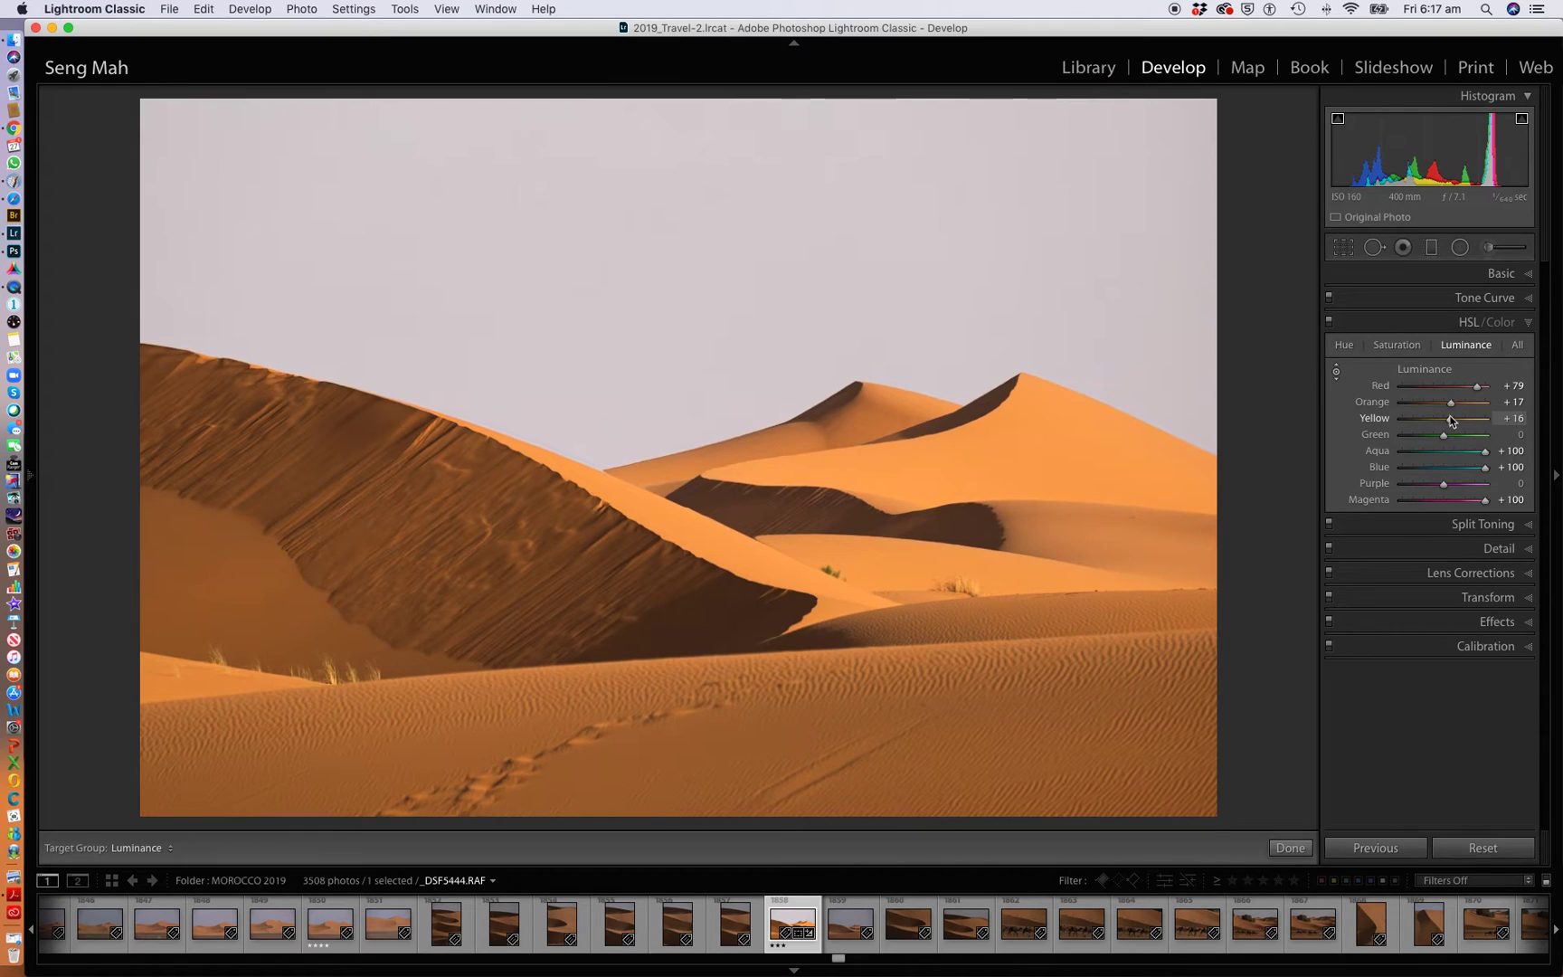
Recrop the photo to a 16 x 9 aspect ratio and reposition the dunes slightly within the frame.
{"action": "left_click", "coordinate": [1343, 247]}
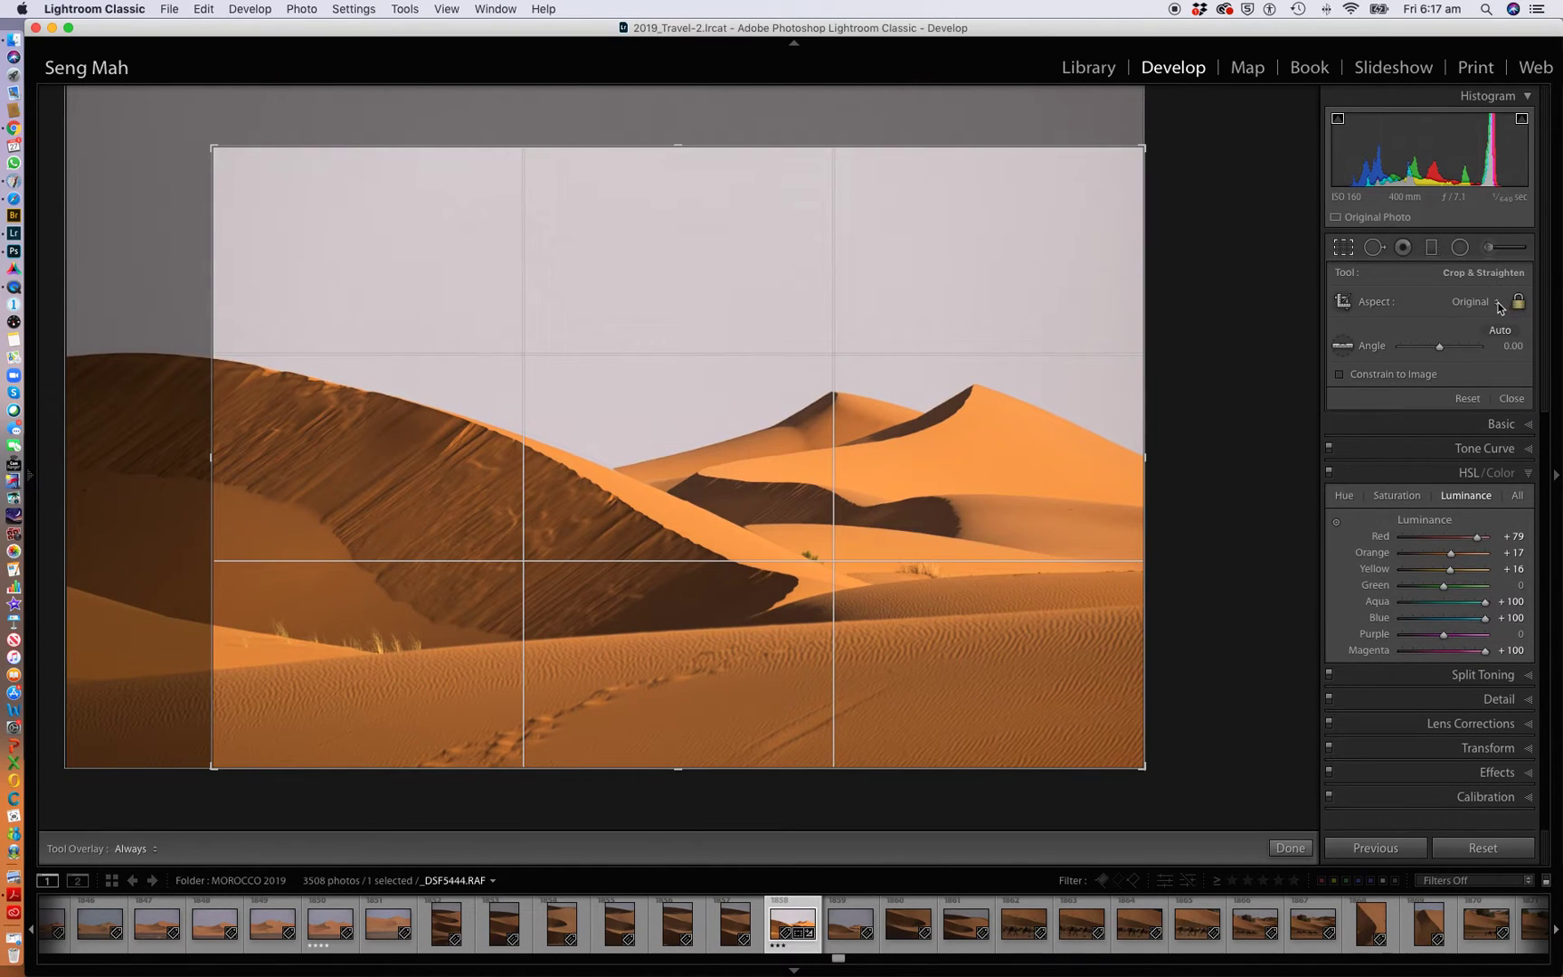
{"action": "left_click", "coordinate": [1497, 303]}
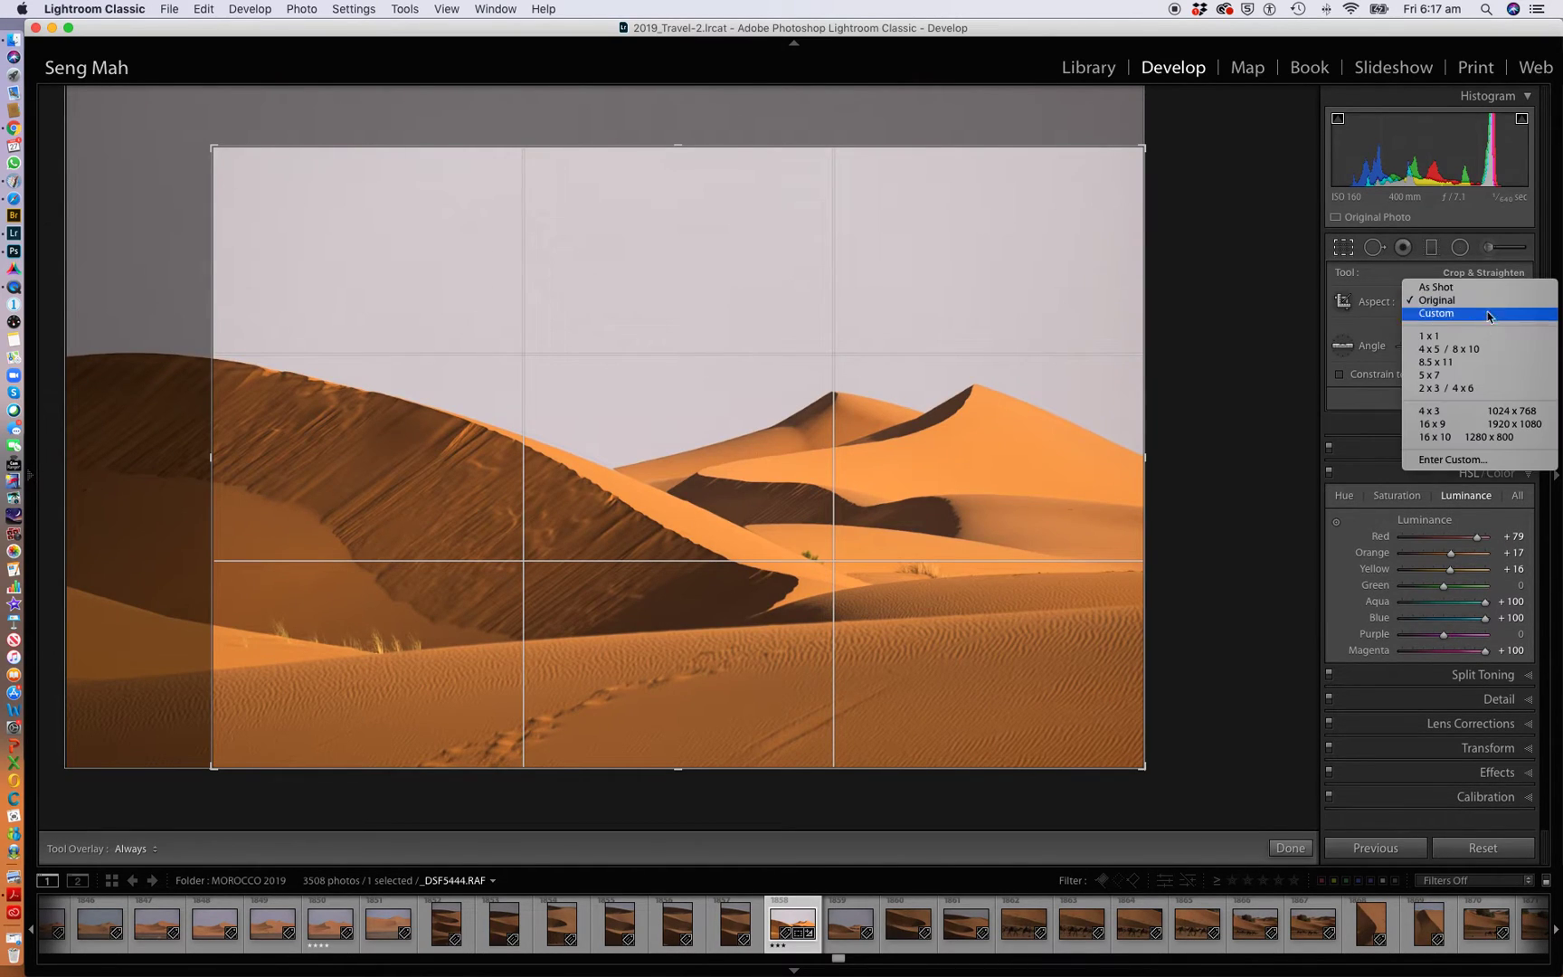
{"action": "left_click", "coordinate": [1467, 425]}
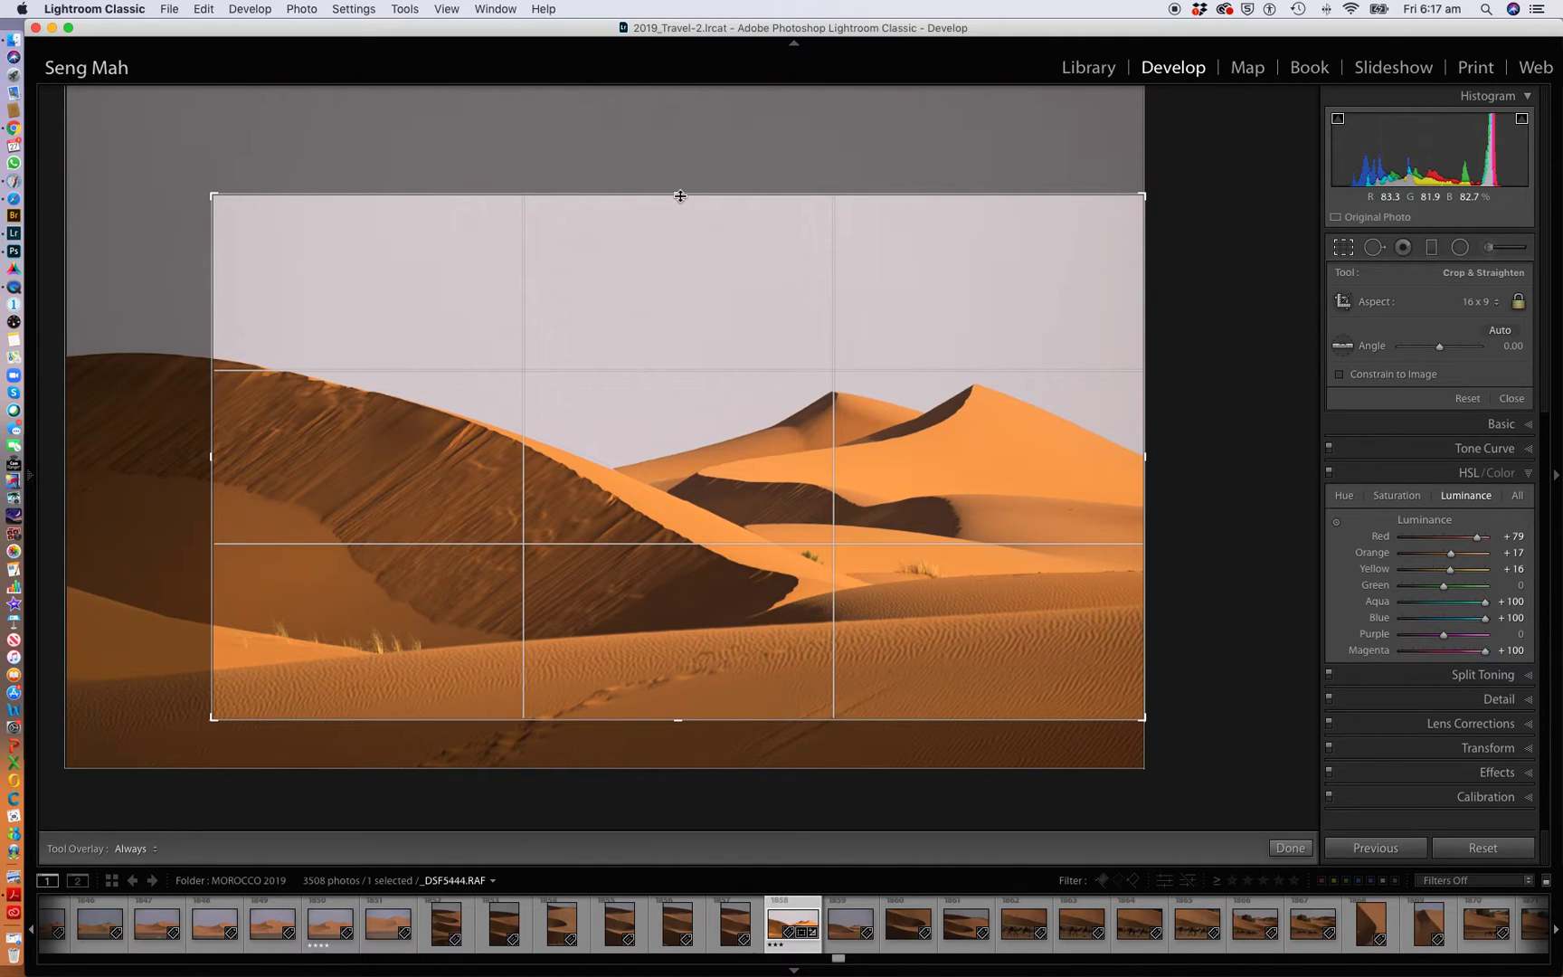
{"action": "left_click_drag", "start_coordinate": [697, 306], "coordinate": [700, 296]}
{"action": "key", "text": "Return"}
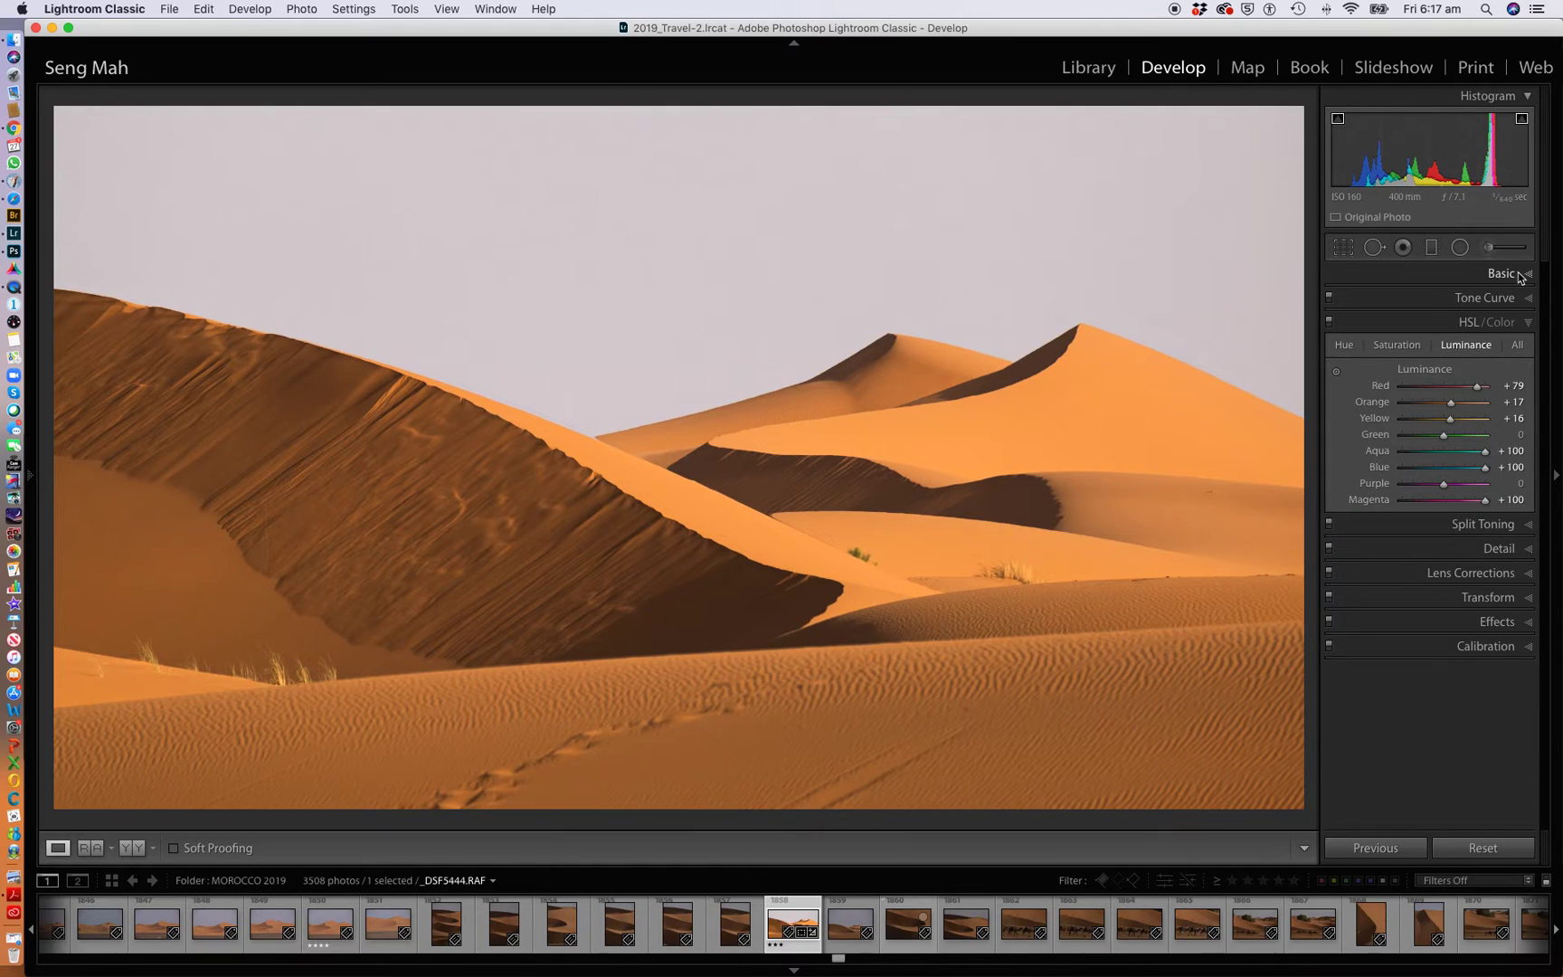
Compare the edited photo with its before version and review the Basic, Tone Curve and HSL luminance adjustments.
{"action": "key", "text": "backslash"}
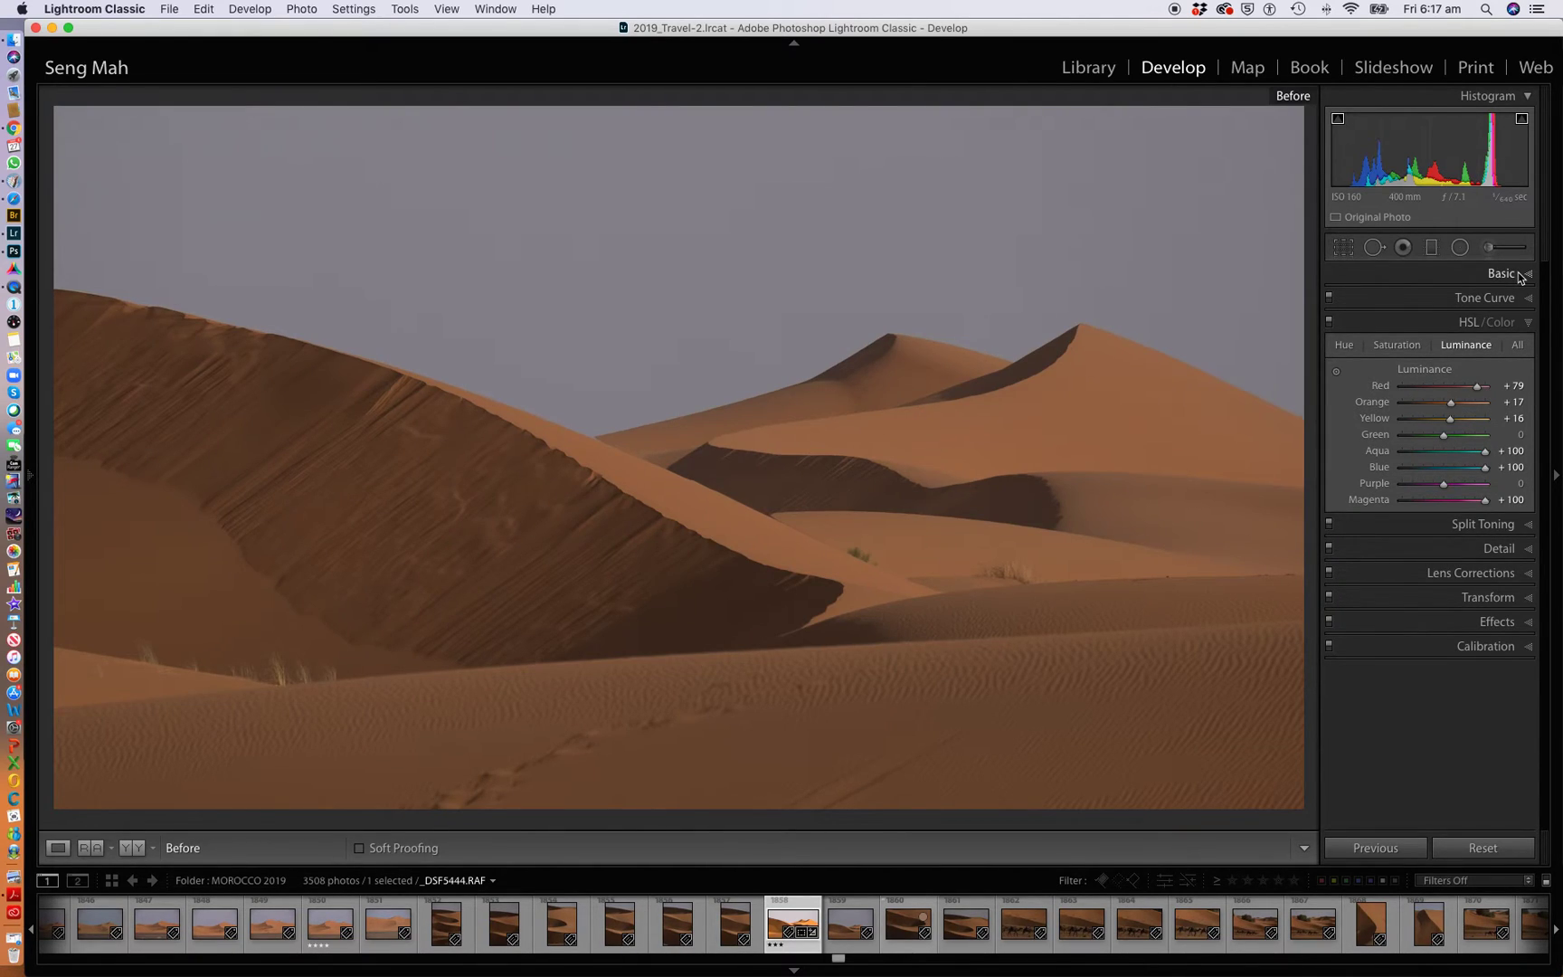
{"action": "key", "text": "backslash"}
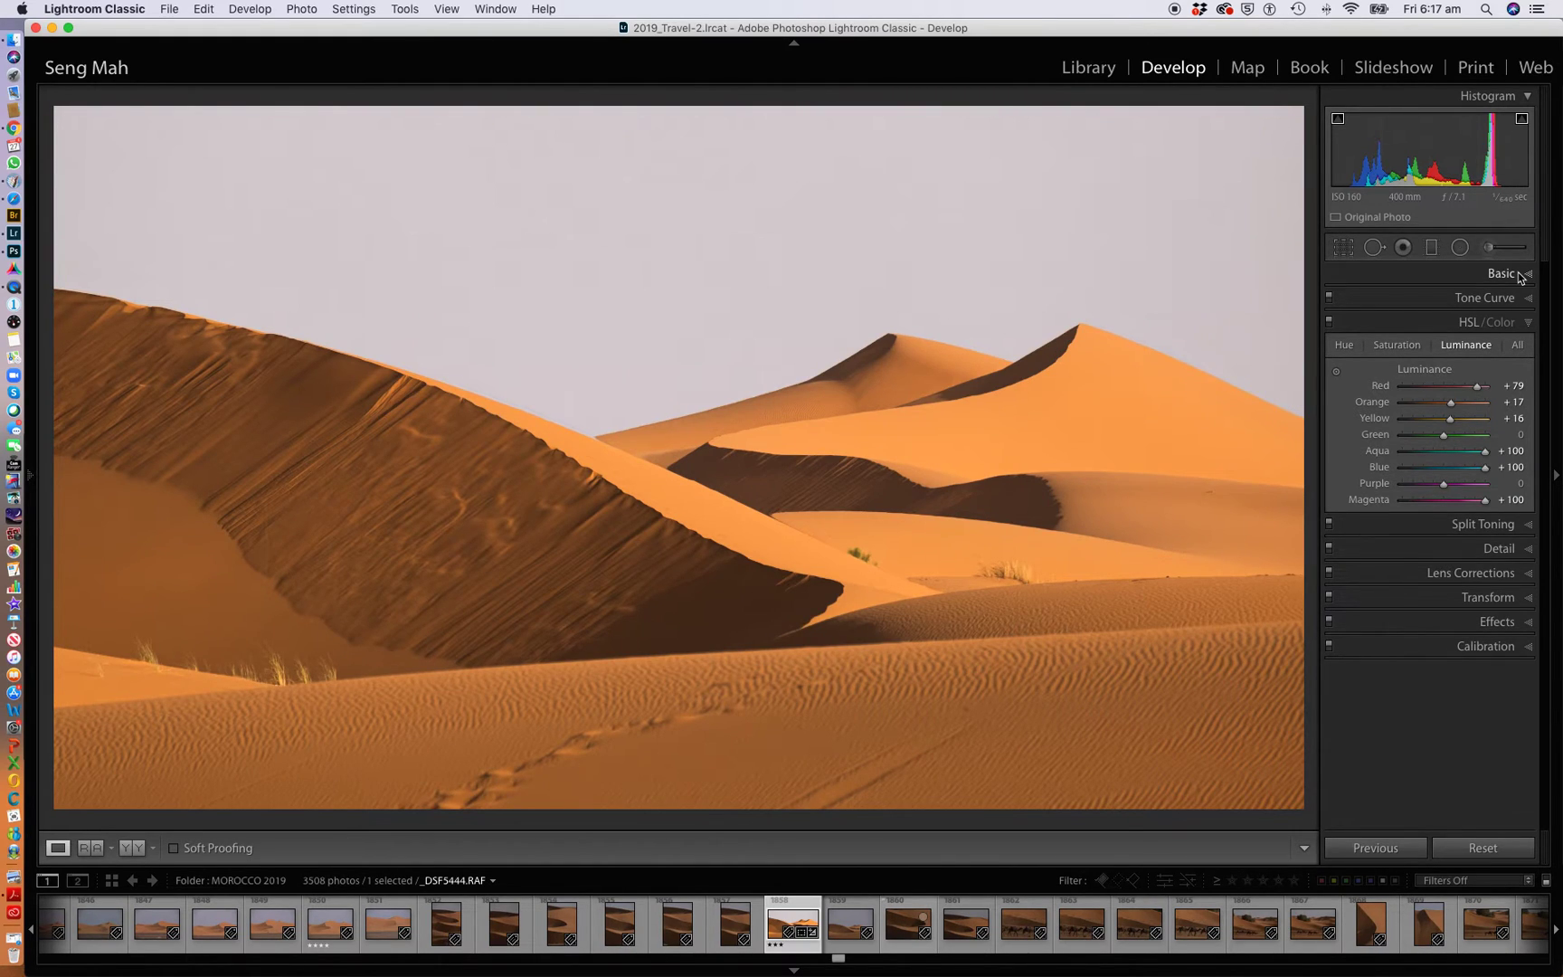
{"action": "left_click", "coordinate": [1522, 274]}
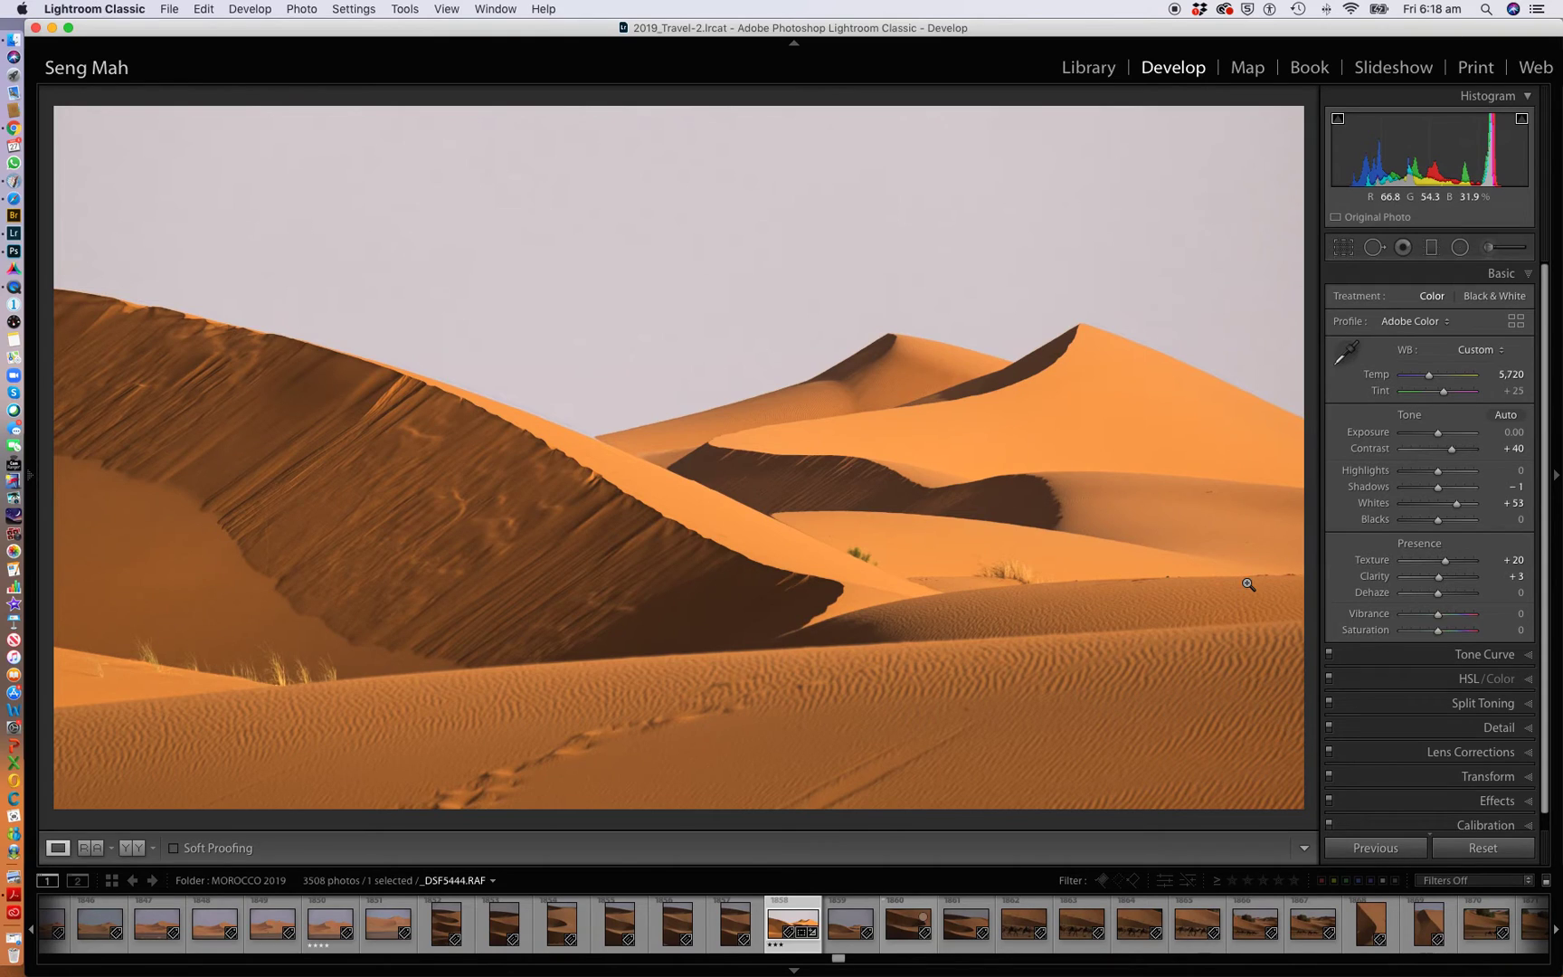
{"action": "left_click", "coordinate": [1473, 660]}
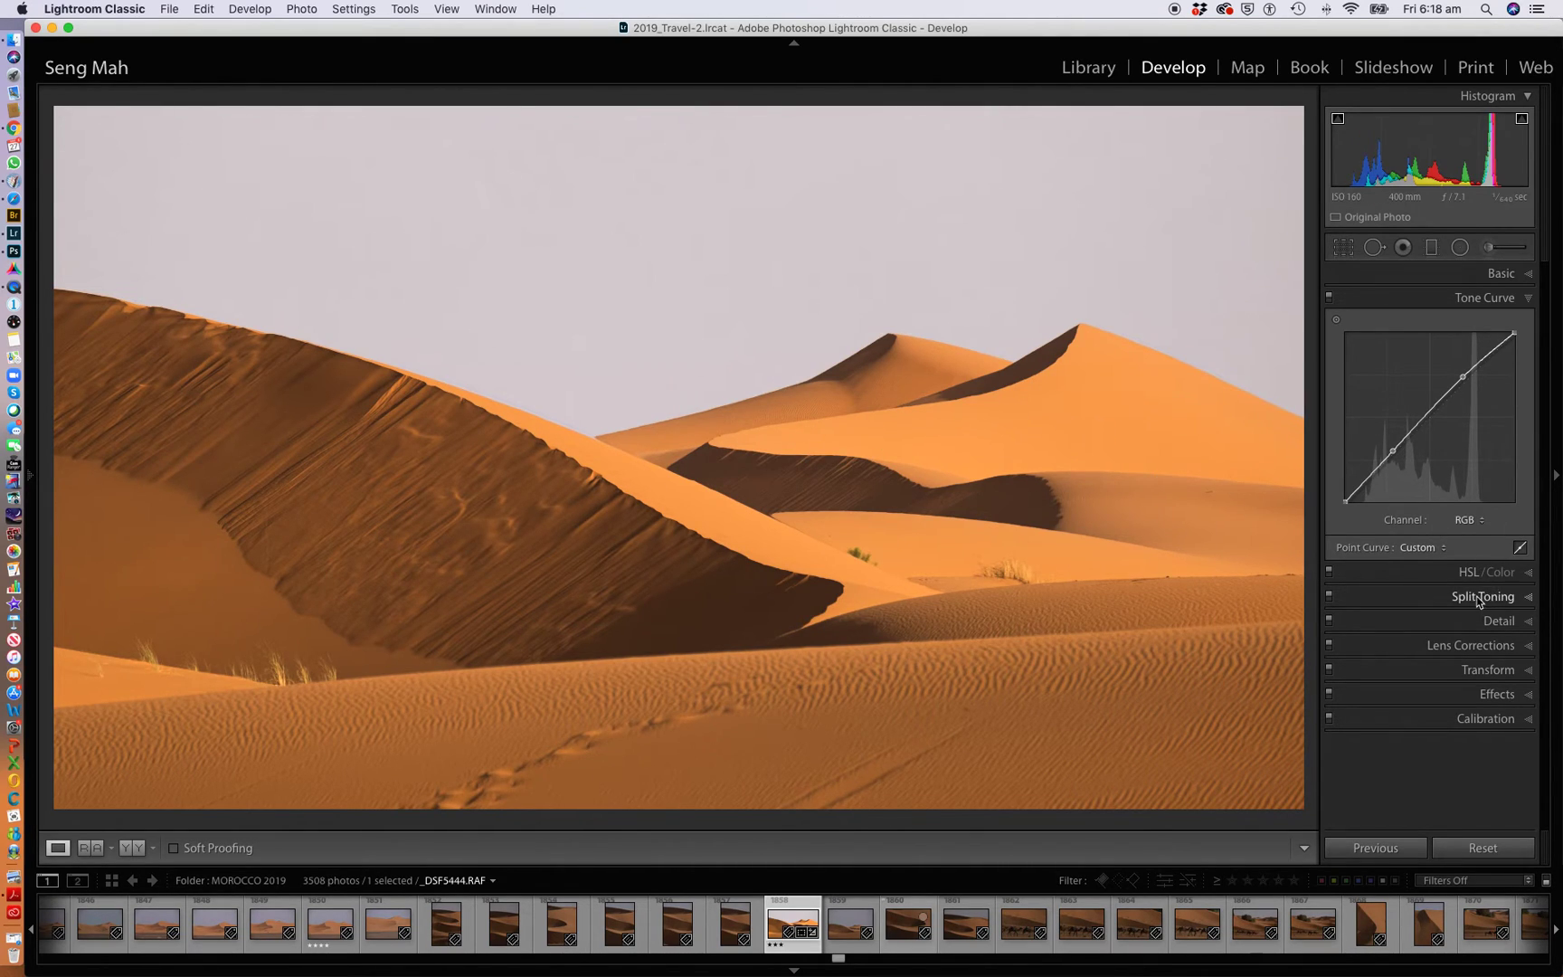
{"action": "left_click", "coordinate": [1469, 573]}
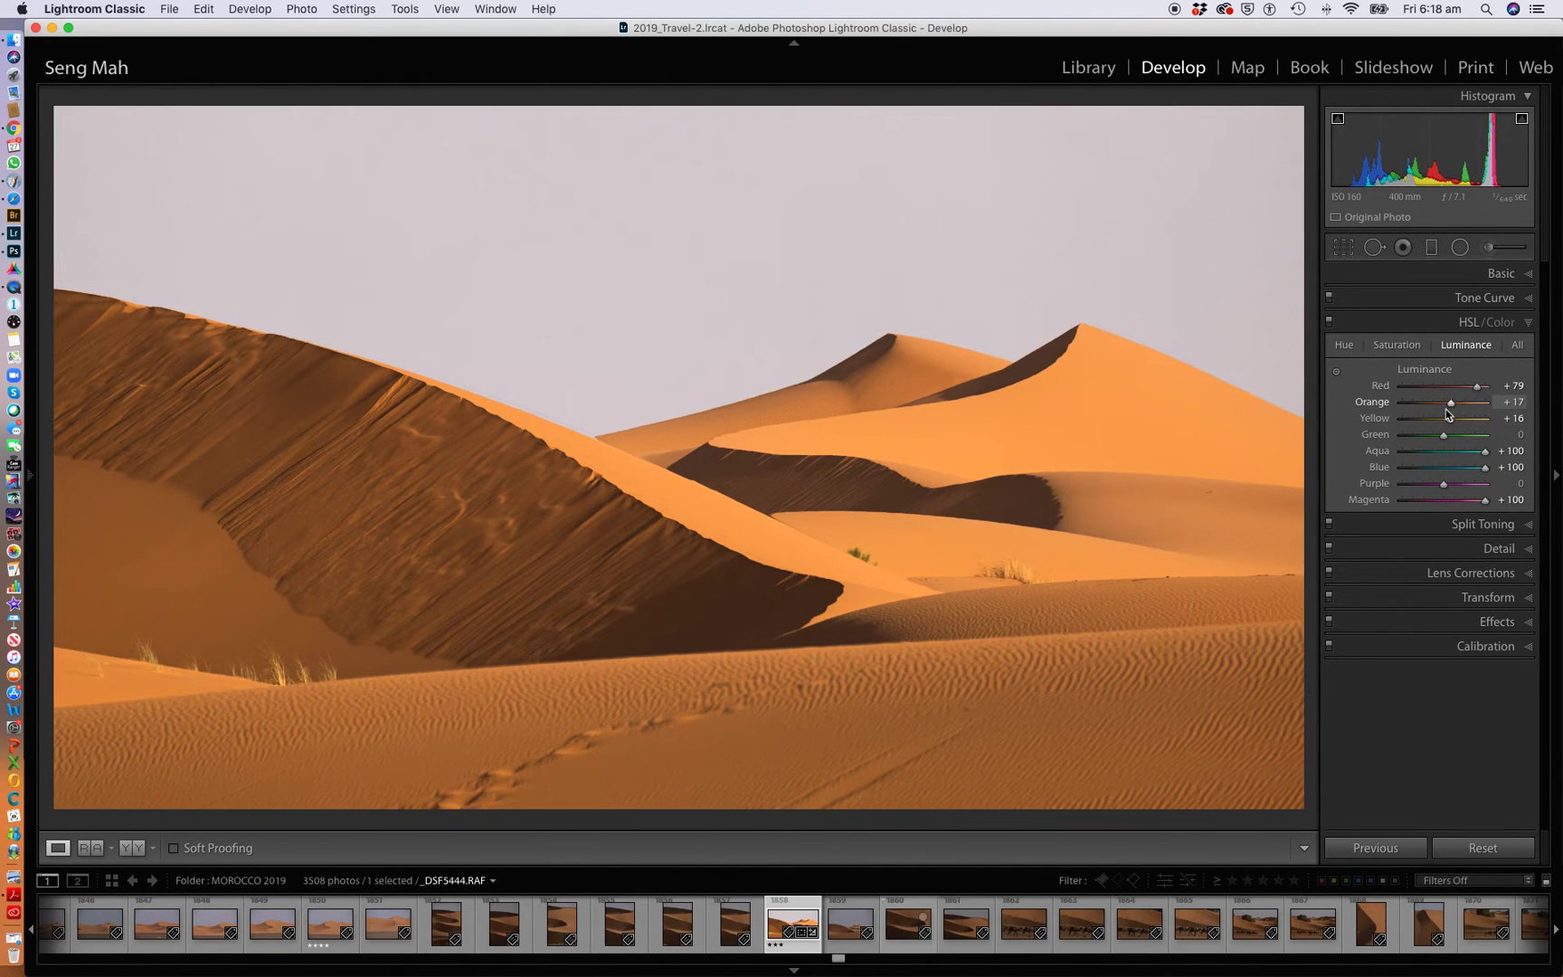
{"action": "key", "text": "backslash"}
{"action": "key", "text": "backslash"}
{"action": "key", "text": "backslash"}
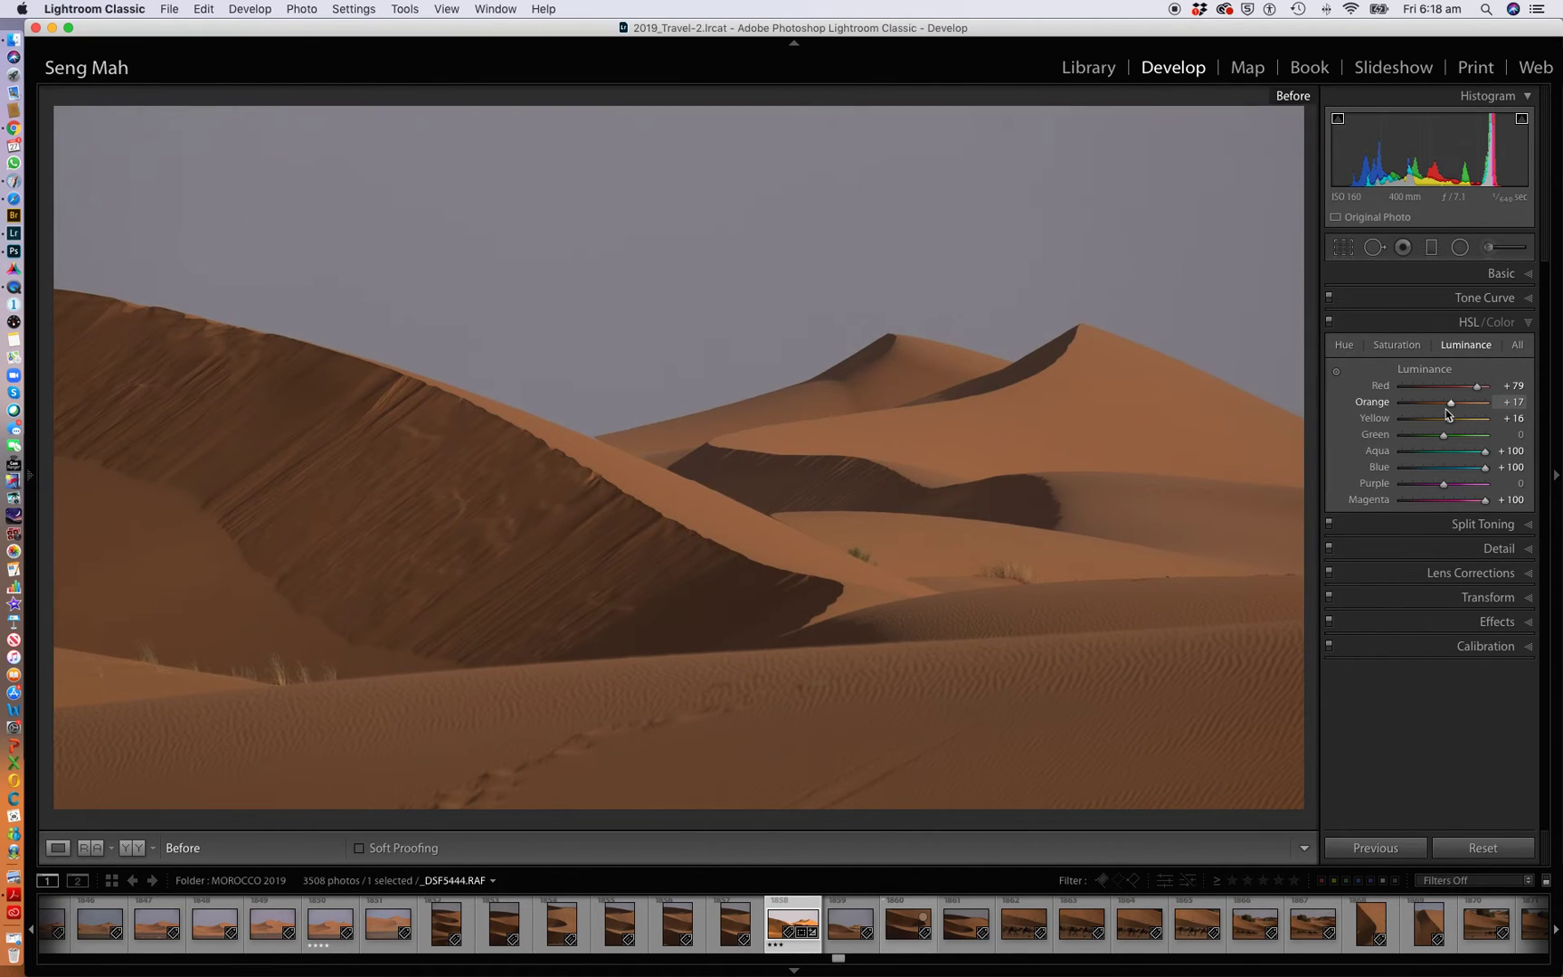
{"action": "key", "text": "backslash"}
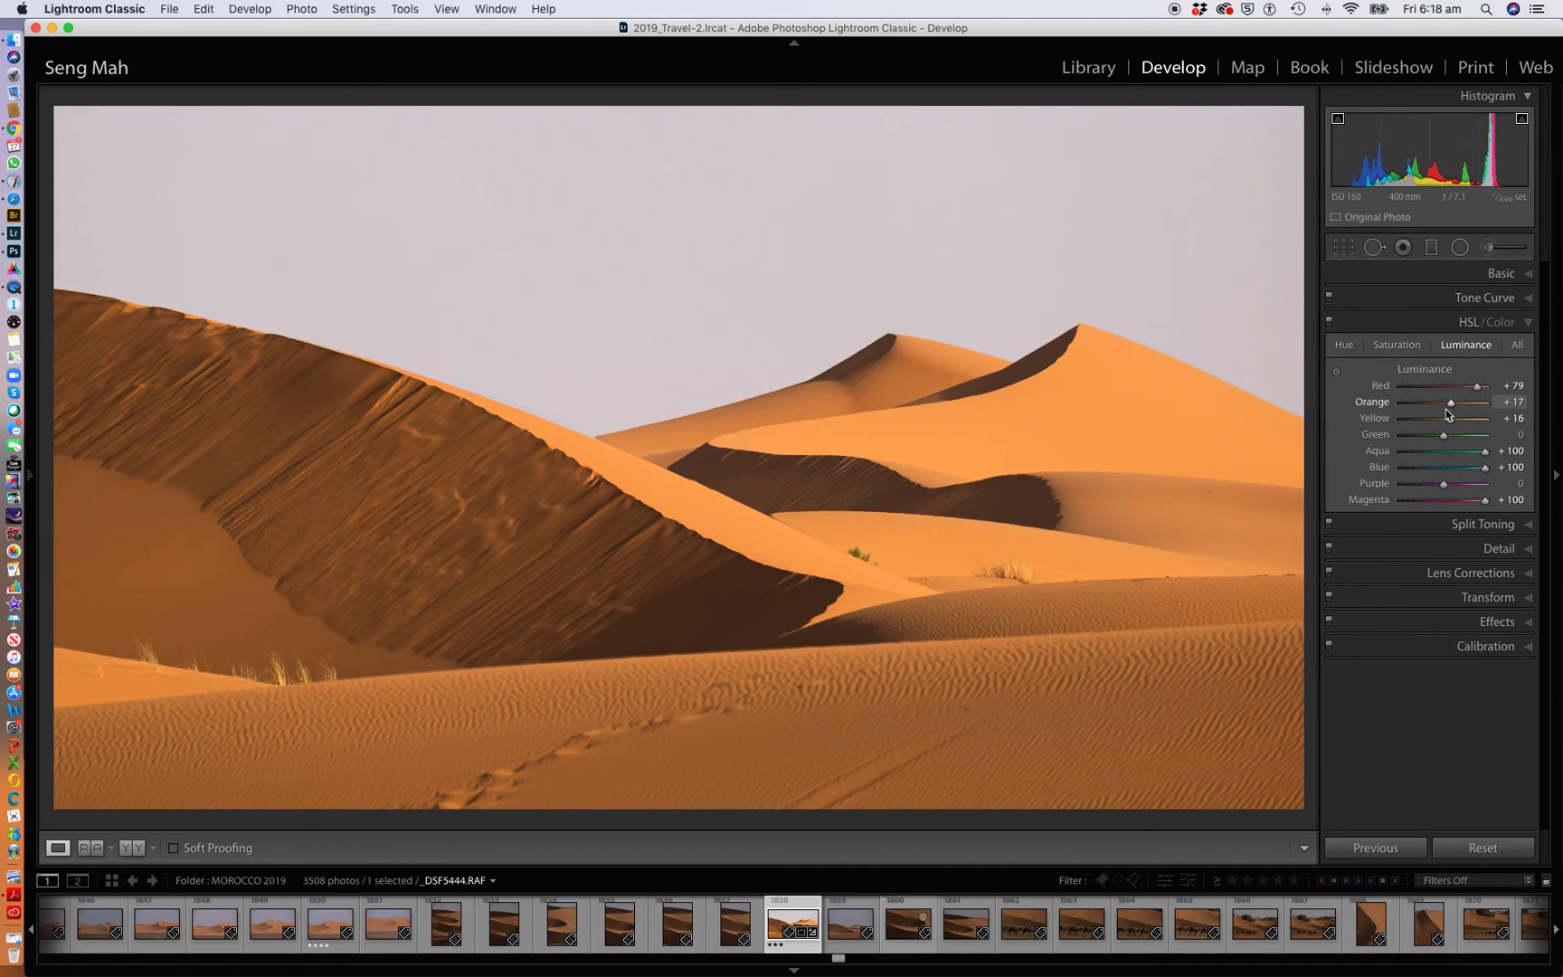